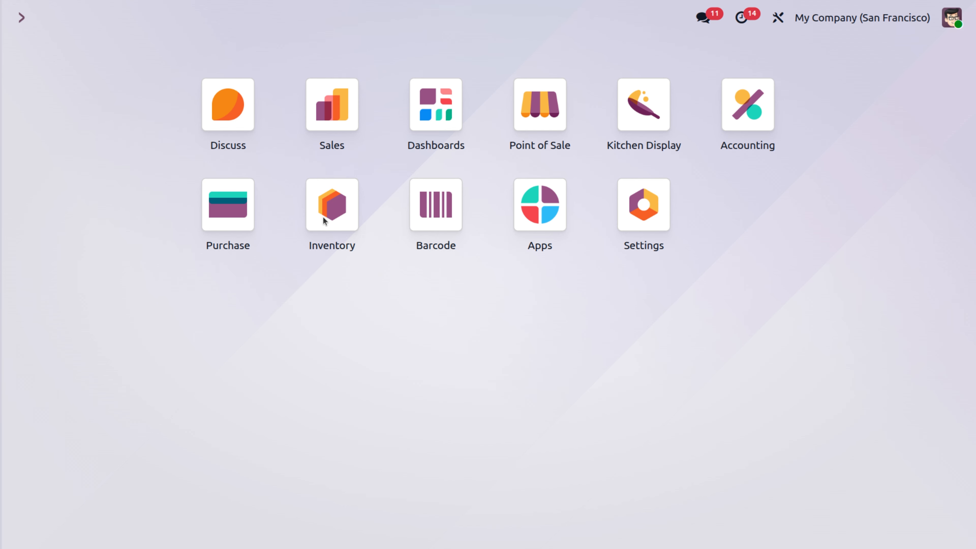
Enable Flexible Pricelists in the Point of Sale settings of the Restaurant shop.
click(541, 99)
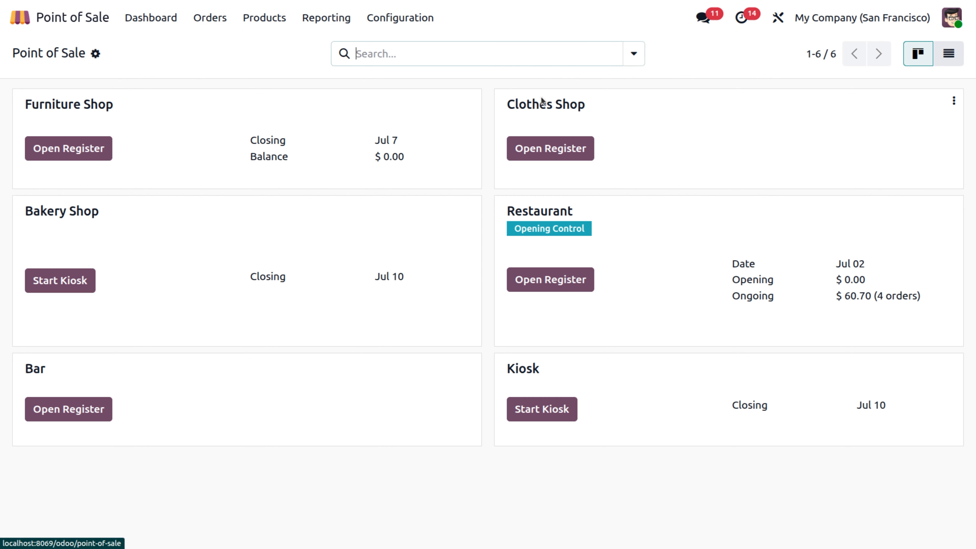
click(401, 17)
click(394, 46)
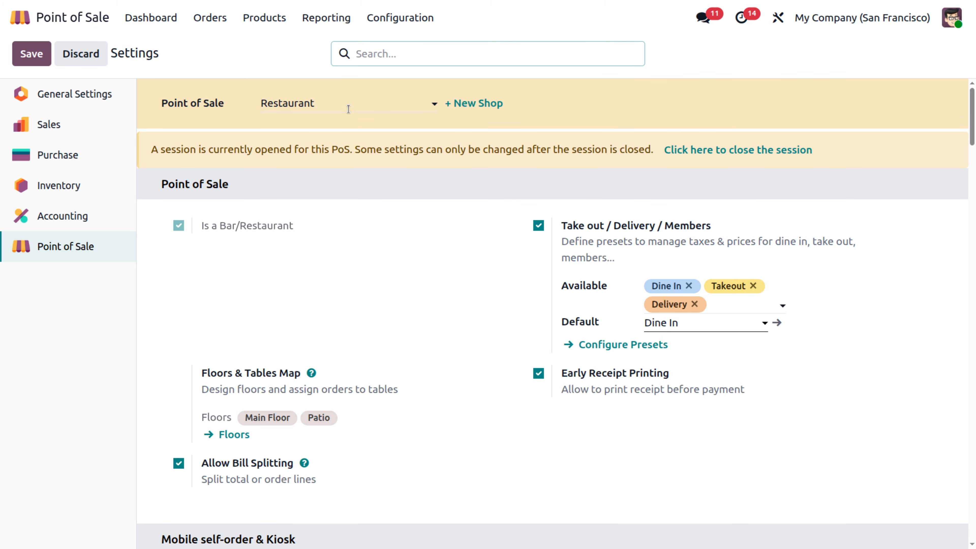
scroll(348, 110, down, 15)
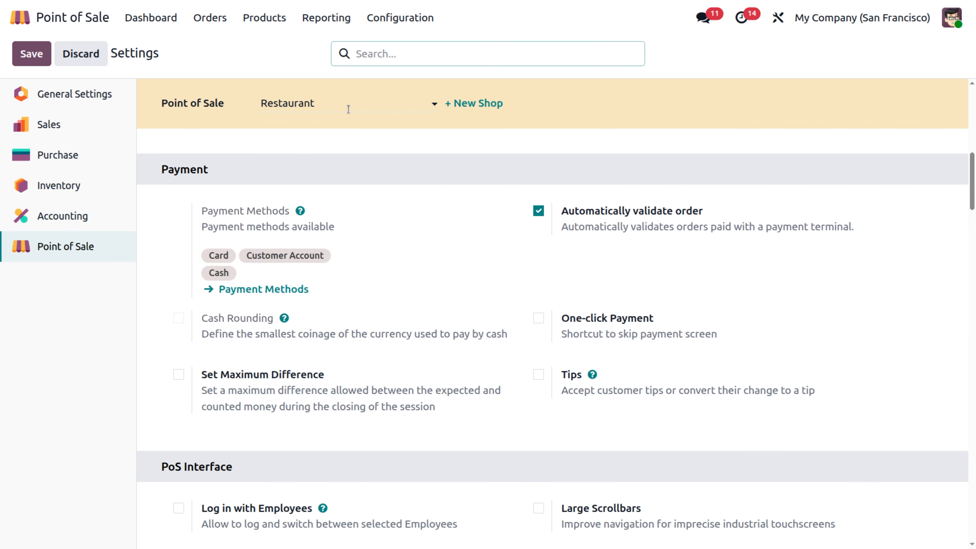
scroll(348, 110, down, 15)
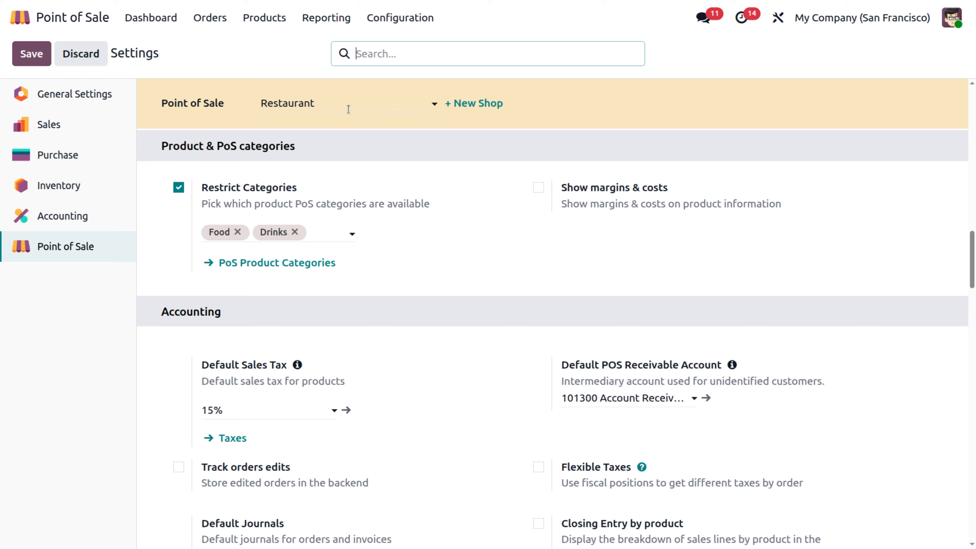
scroll(348, 110, down, 10)
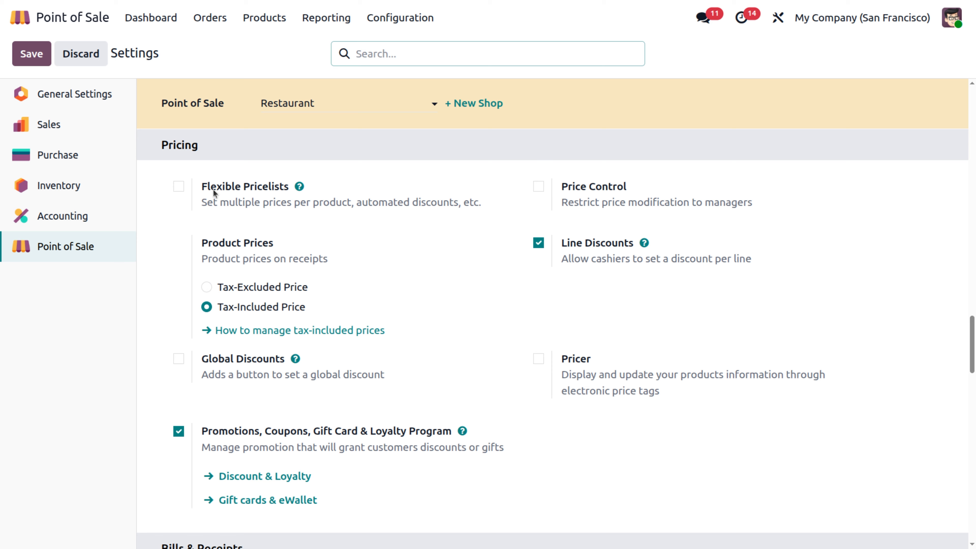
click(178, 187)
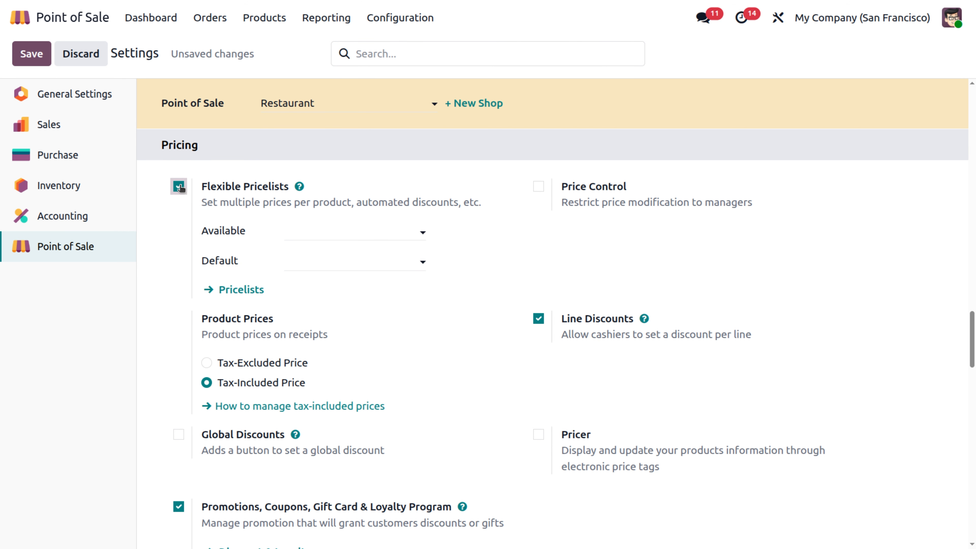
Review the available pricelists and the promotion and loyalty options, and save the Restaurant shop's settings.
click(367, 235)
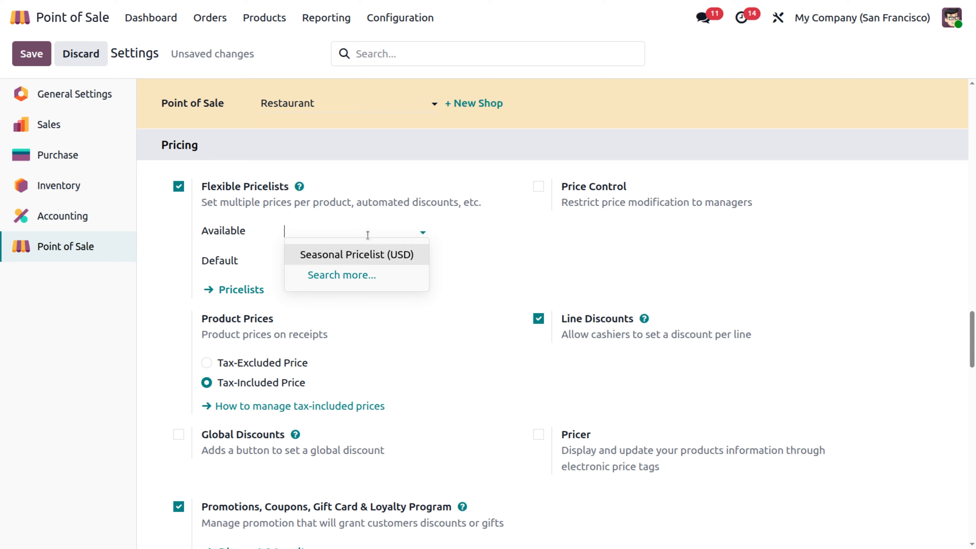
click(504, 256)
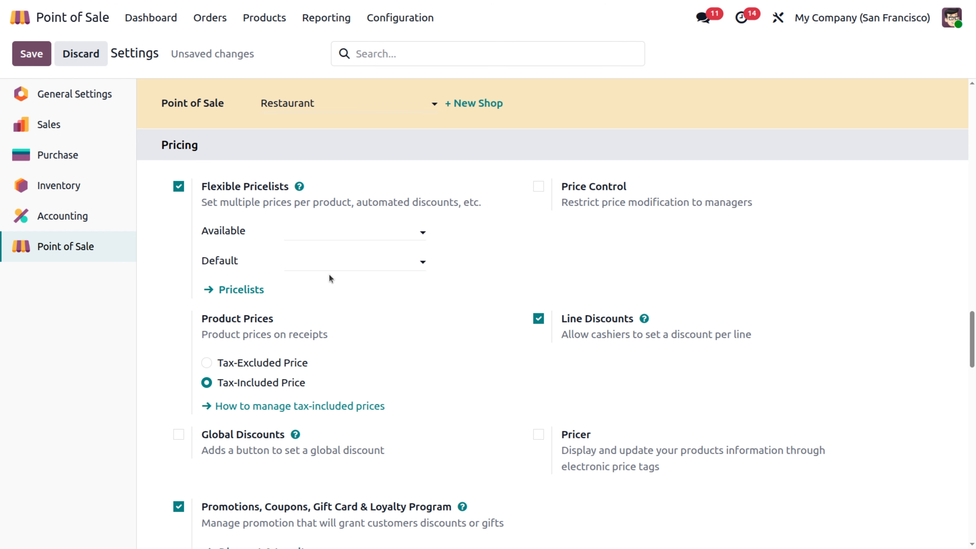
scroll(328, 274, down, 4)
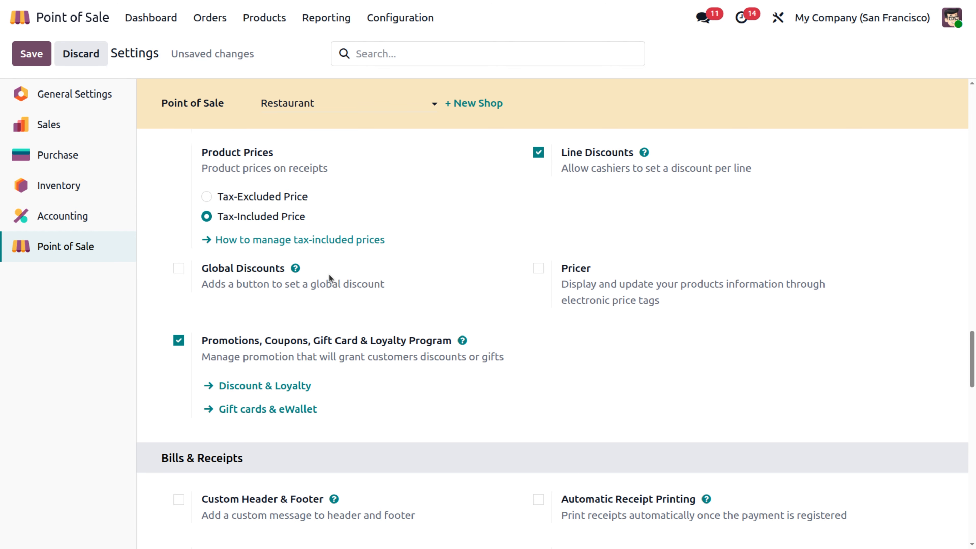
mouse_move(236, 348)
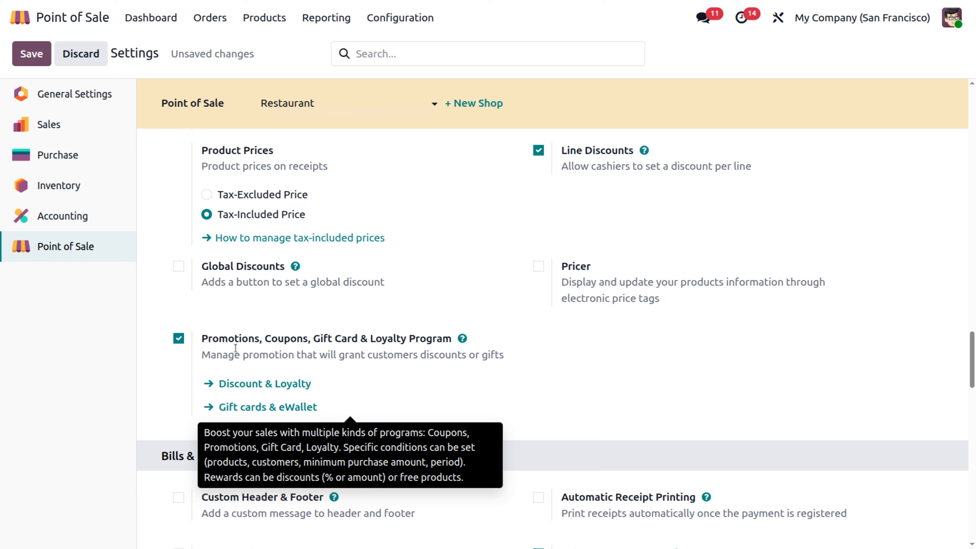
scroll(235, 348, up, 5)
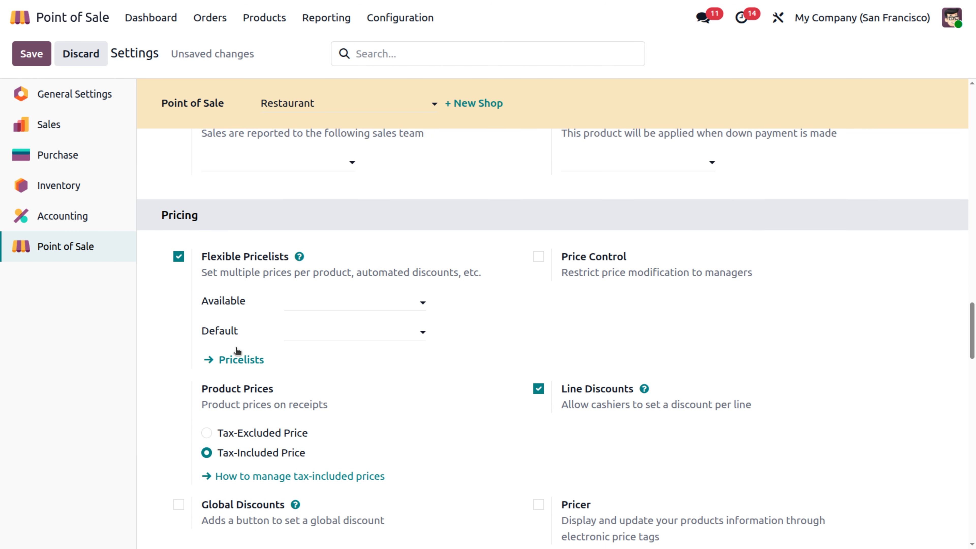
scroll(244, 373, down, 4)
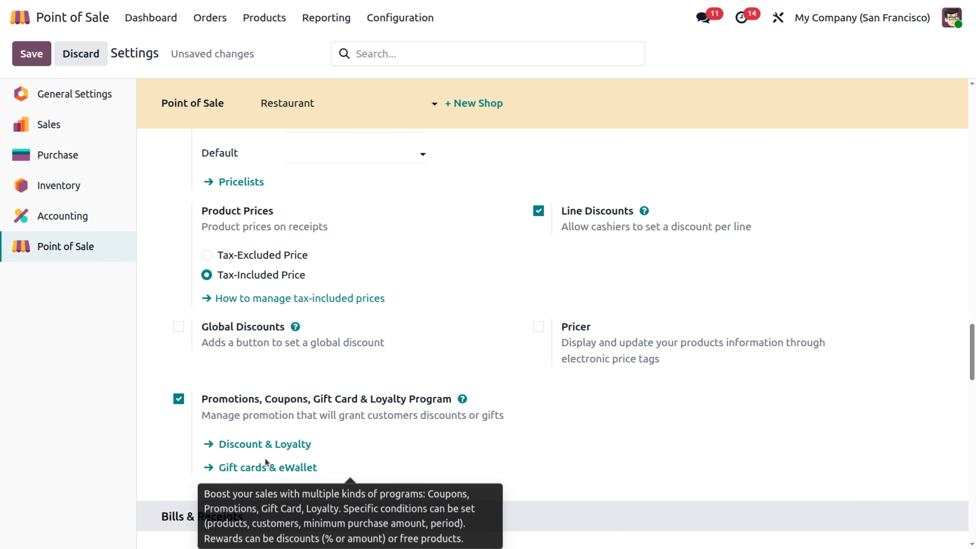
scroll(271, 471, up, 2)
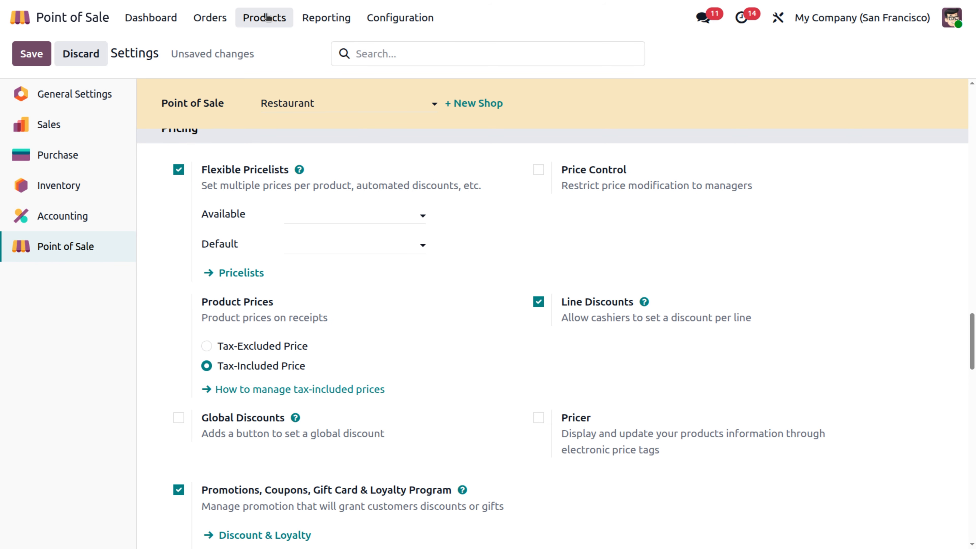
click(30, 56)
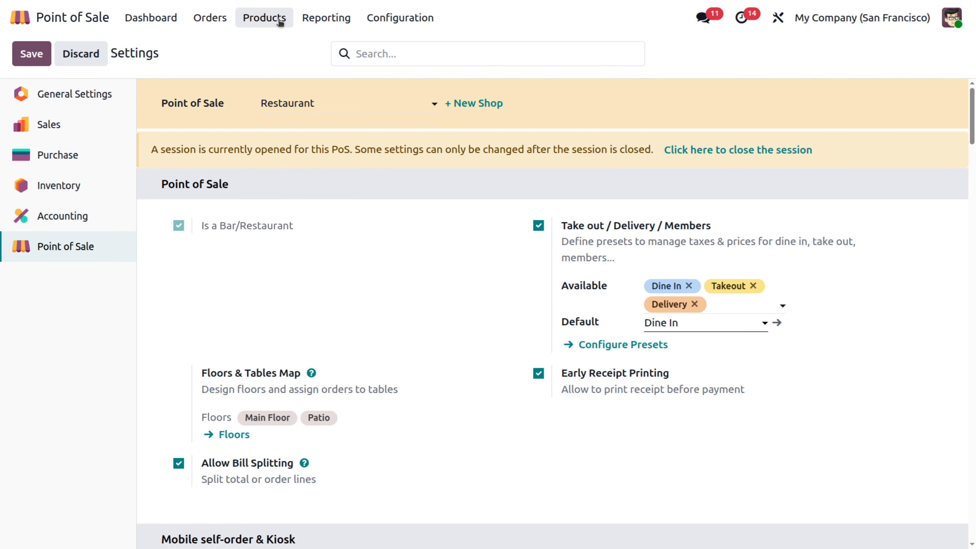
Open the All Products discount rule of the Seasonal Pricelist from the Point of Sale pricelists.
click(280, 23)
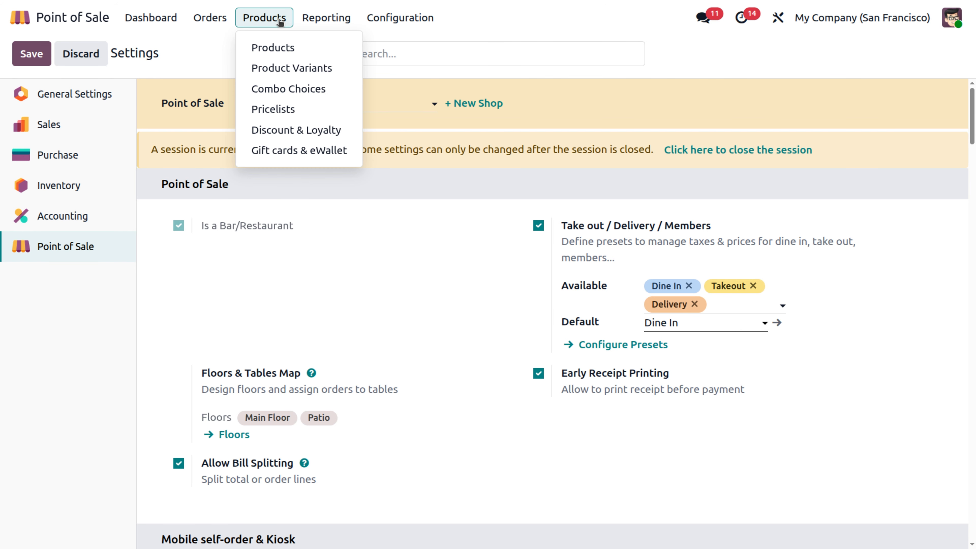
click(294, 108)
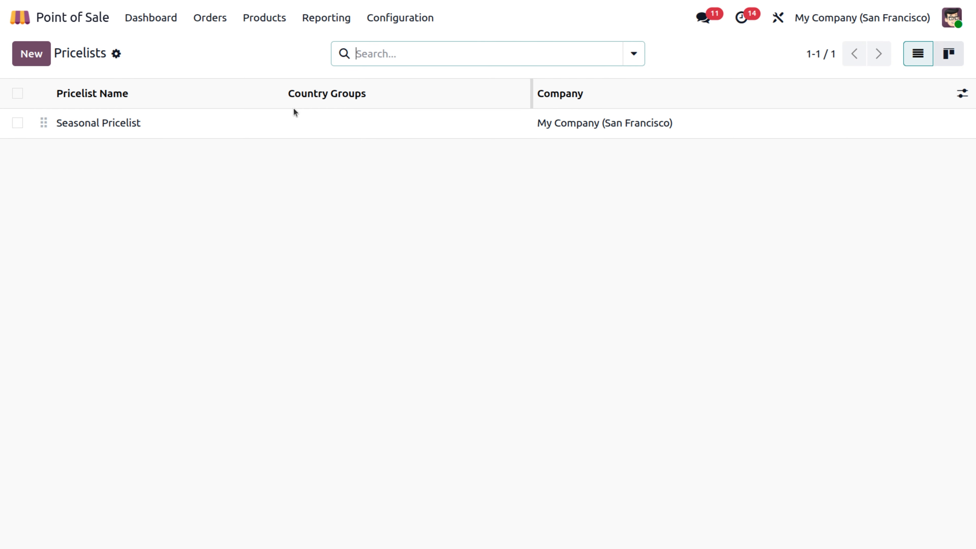
click(249, 123)
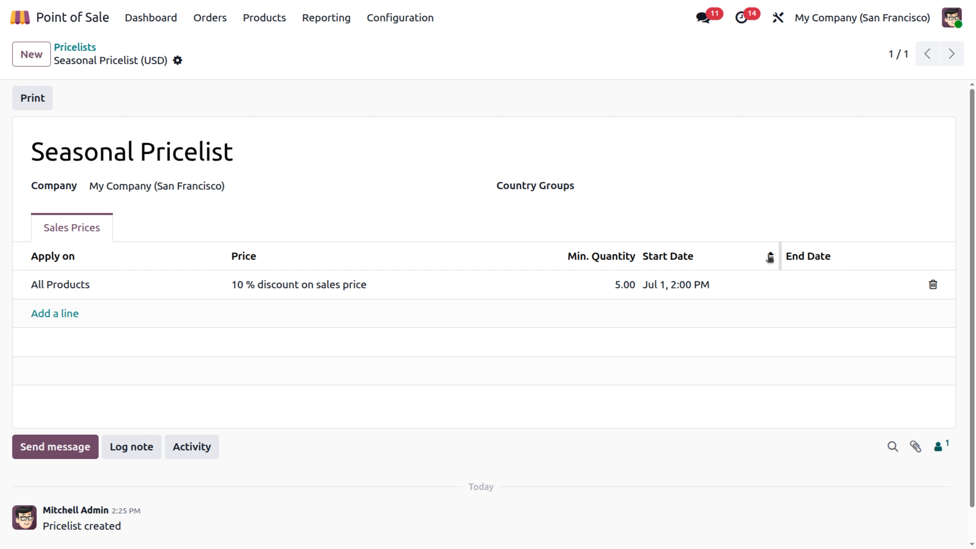
click(392, 285)
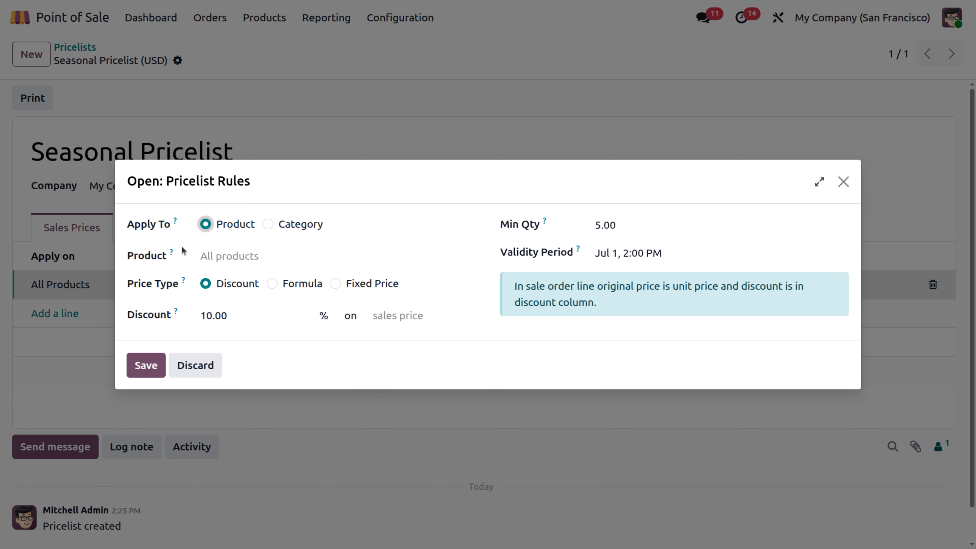
Find Cheese Burger in the full product list and set it as the pricelist rule's product.
mouse_move(172, 255)
click(262, 254)
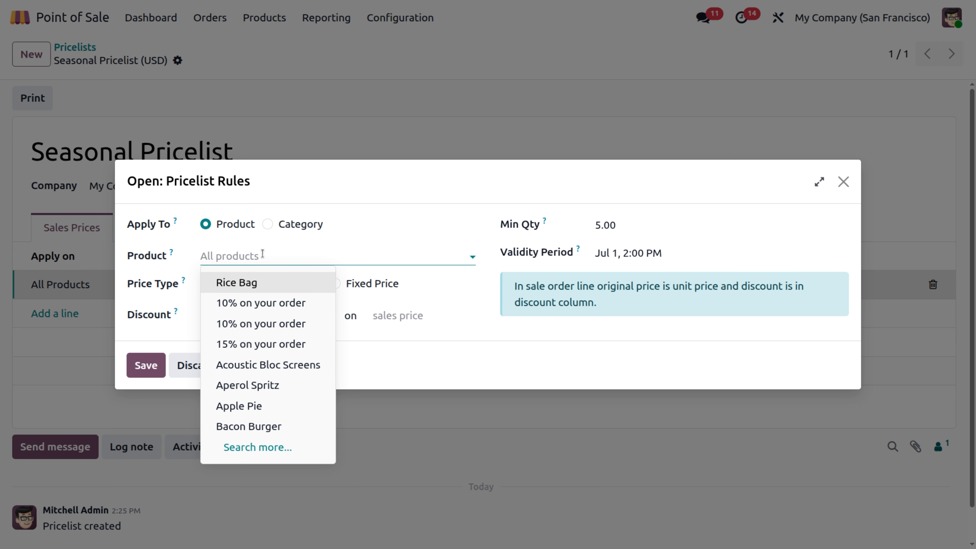
click(245, 448)
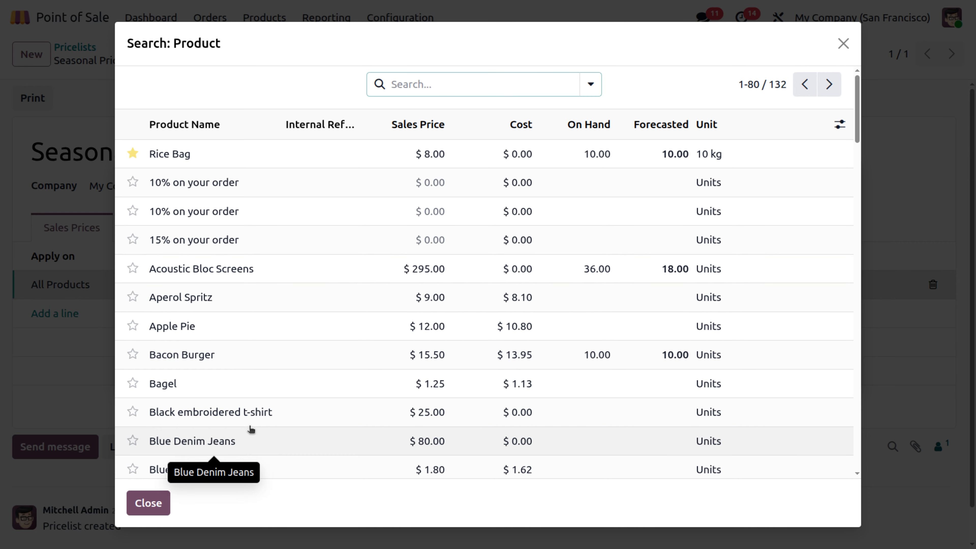
scroll(227, 405, down, 8)
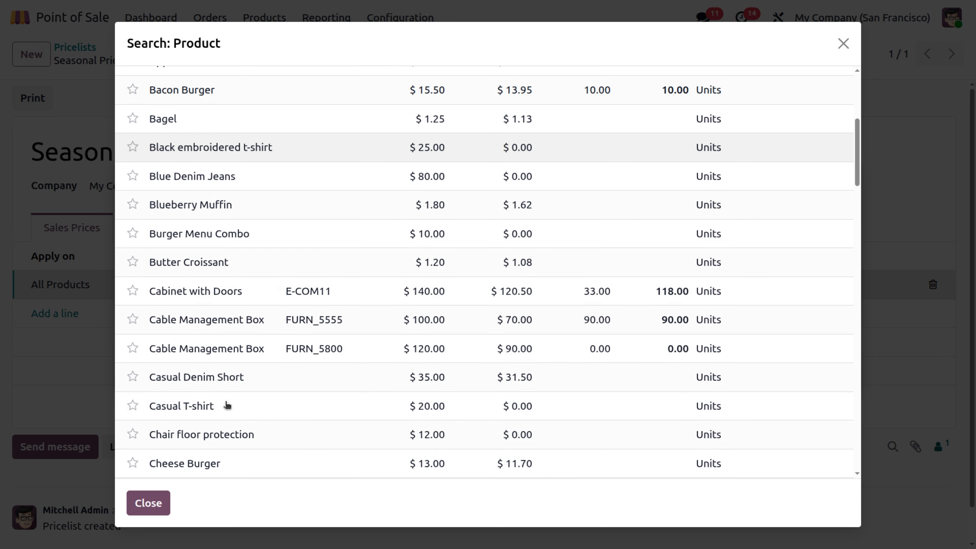
scroll(227, 405, up, 2)
scroll(226, 405, down, 4)
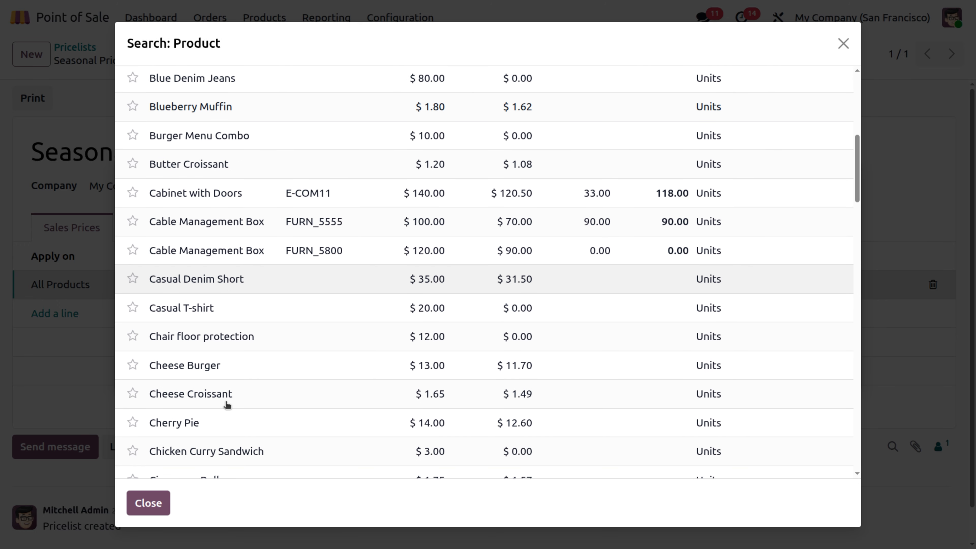
click(216, 366)
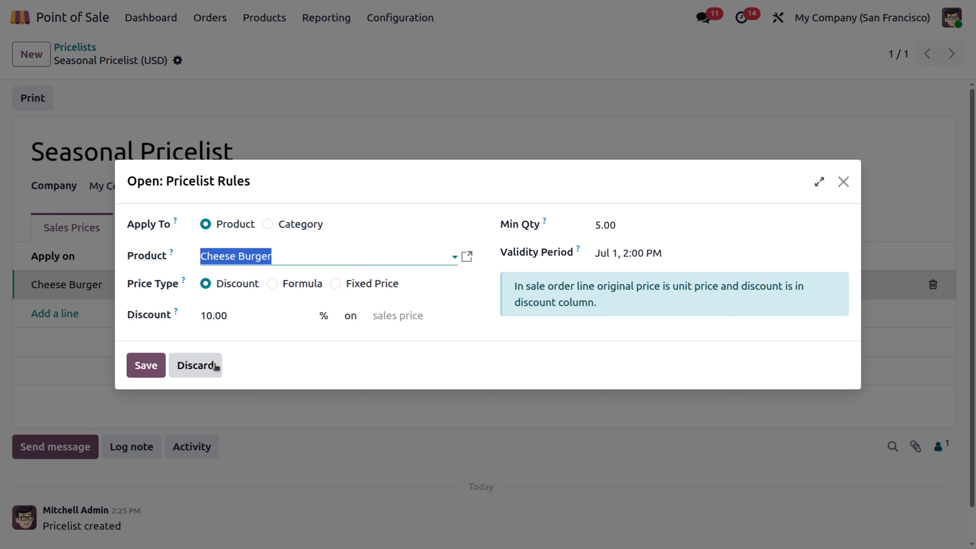
click(342, 249)
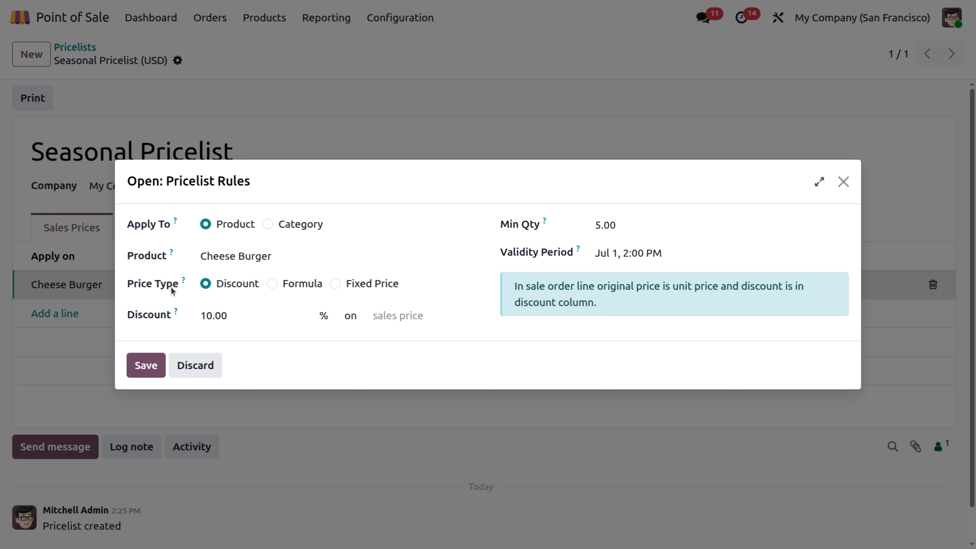
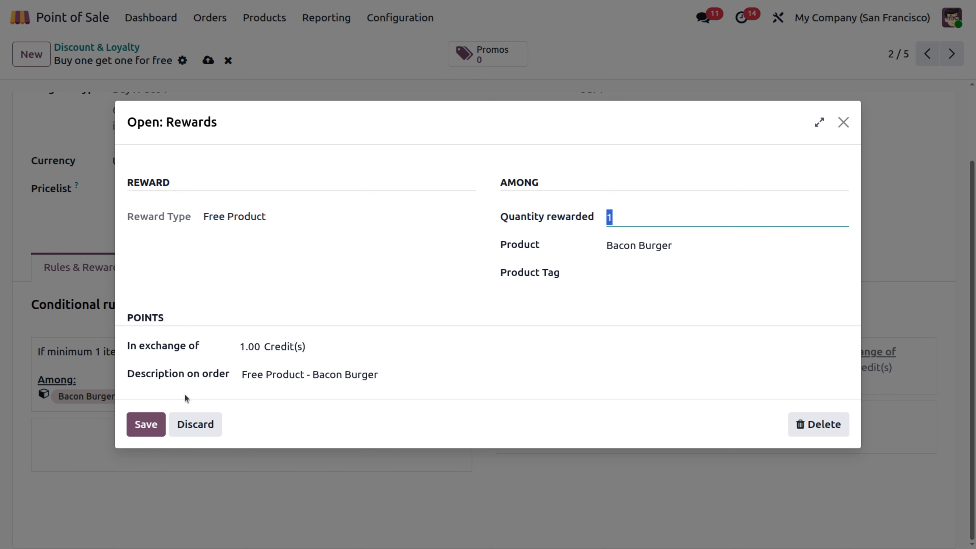
Save the free Bacon Burger reward and the "Buy one get one for free" program.
click(148, 424)
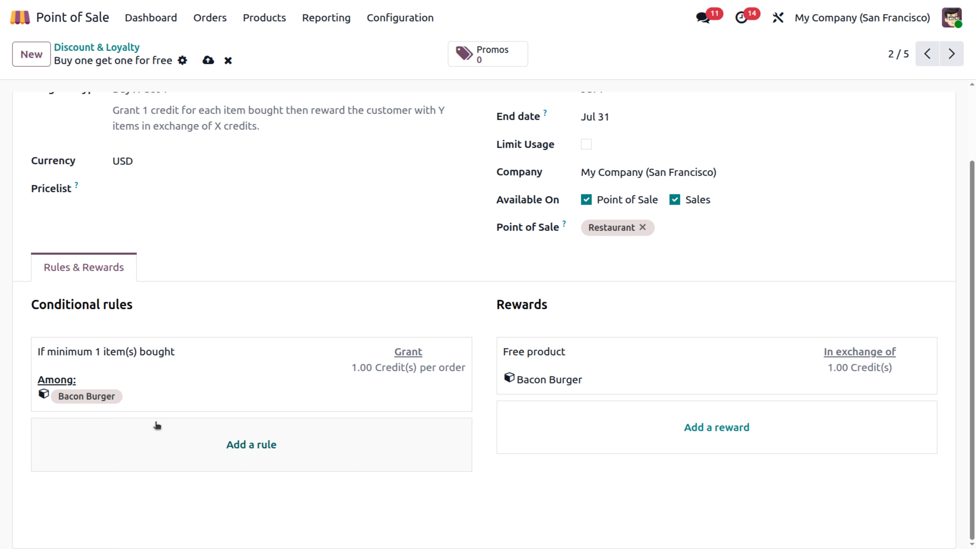
scroll(157, 424, up, 3)
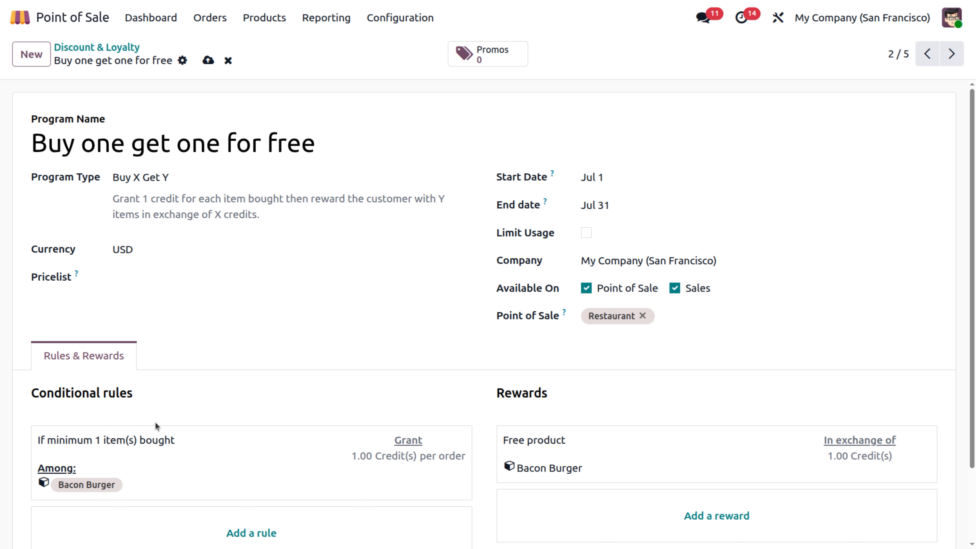
click(208, 60)
Open the Restaurant shop's register from the dashboard with an opening cash of 0.00.
click(156, 20)
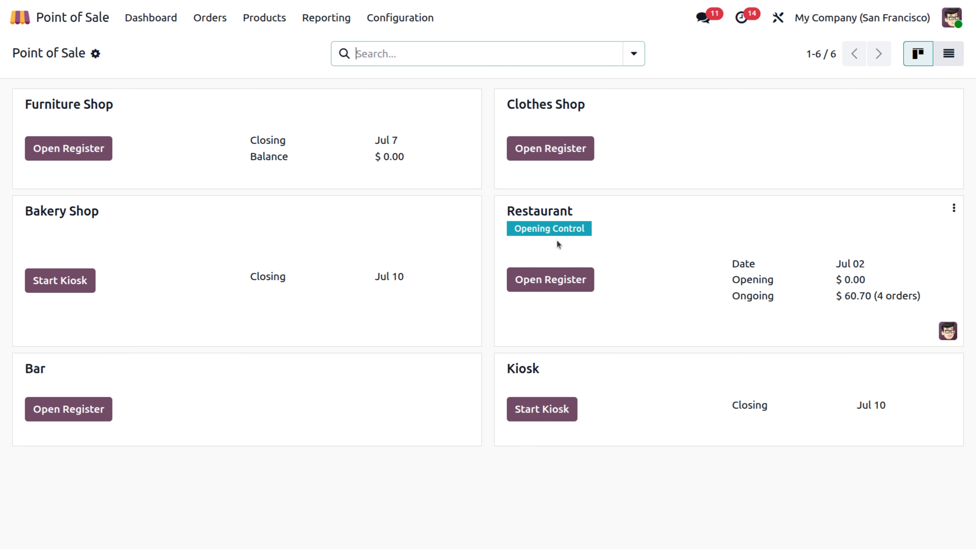
click(538, 280)
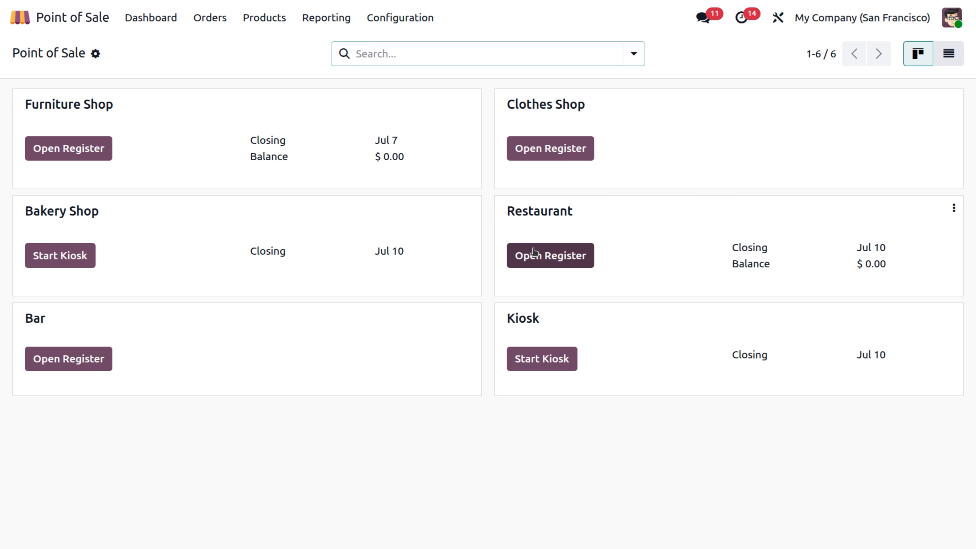
click(533, 252)
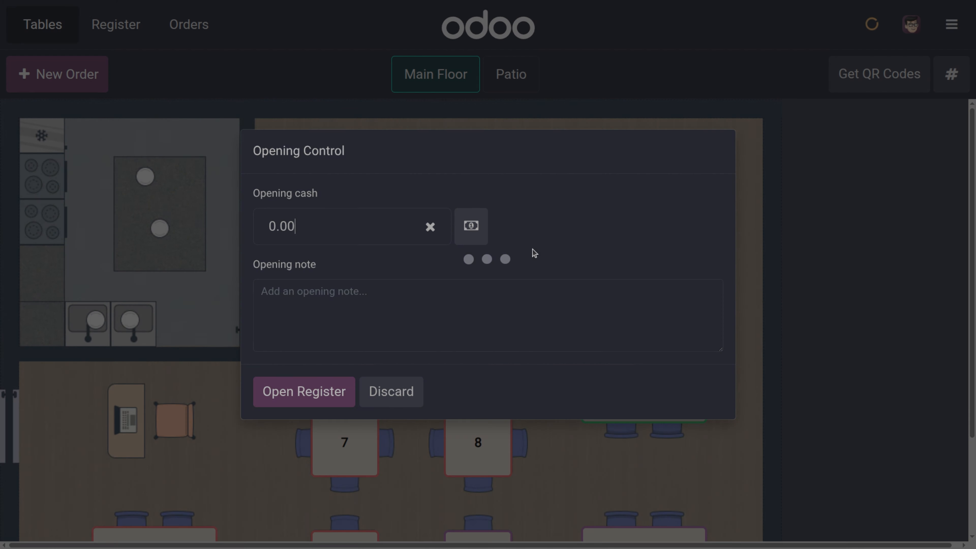
click(342, 402)
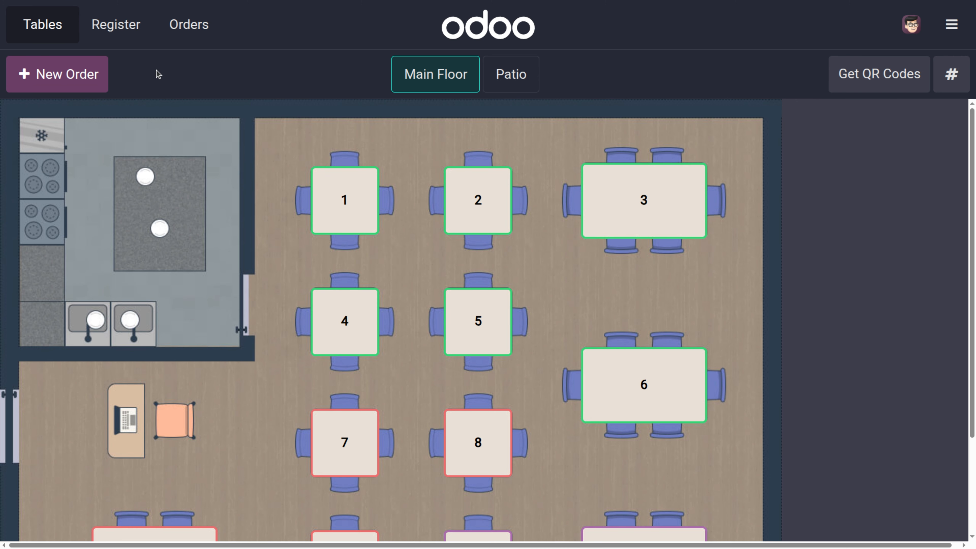
Start a new order with a Bacon Burger and Belgian fresh homemade fries, without any optional products.
click(69, 84)
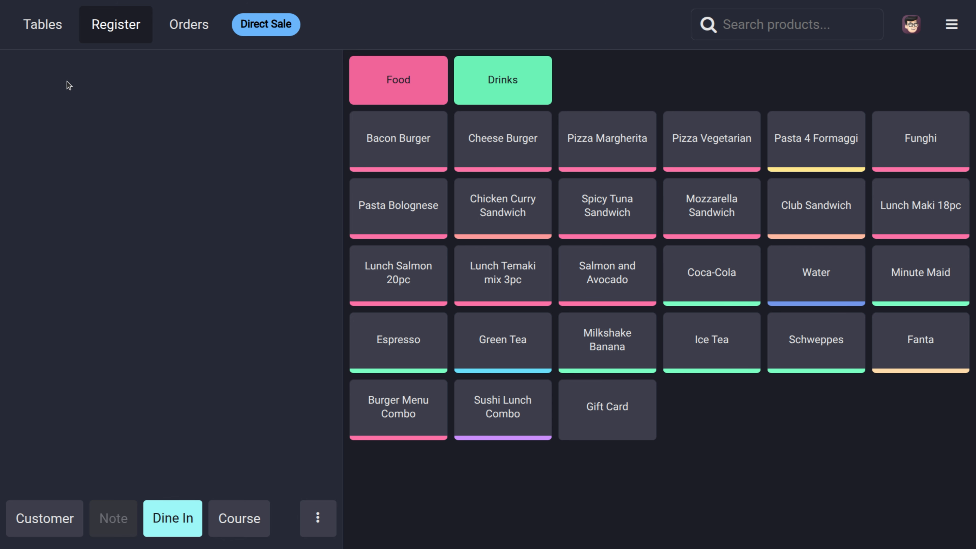
click(382, 154)
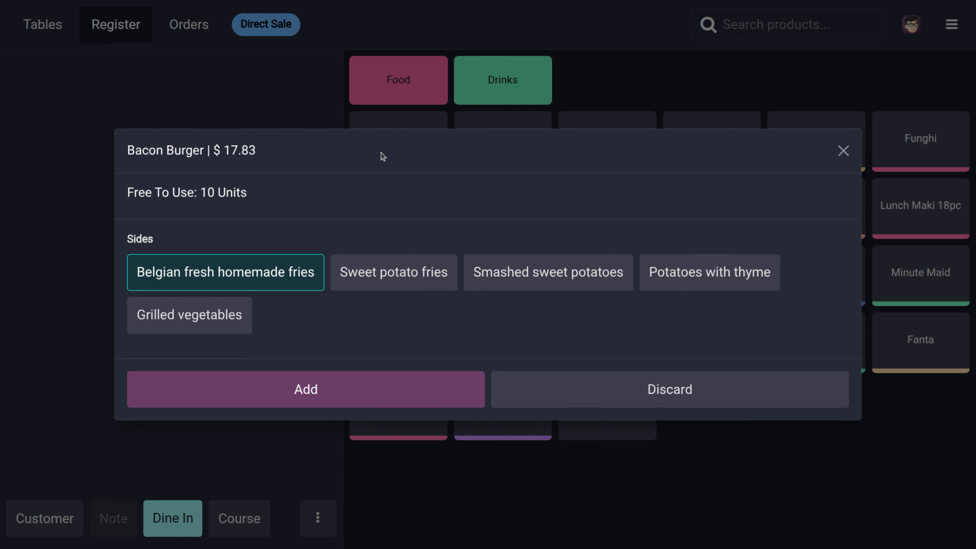
click(452, 401)
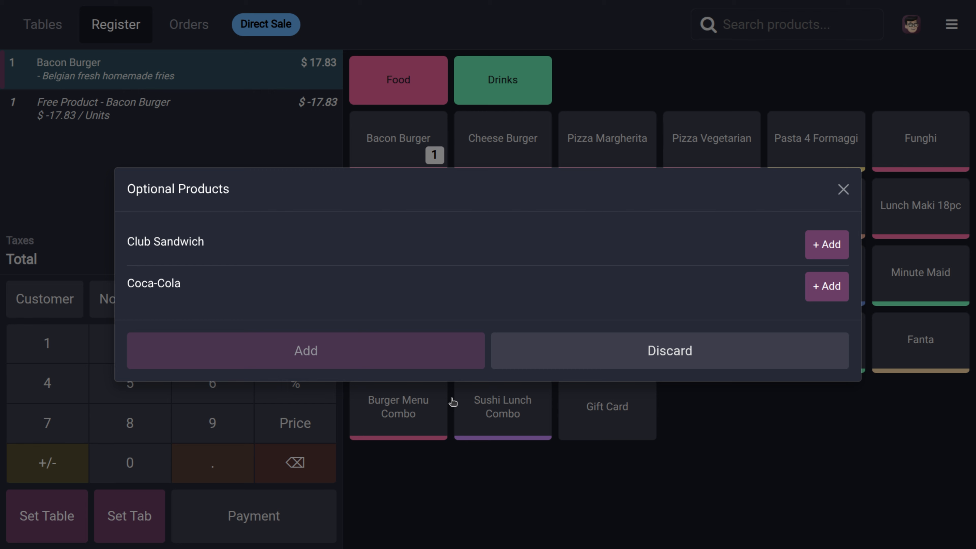
click(843, 190)
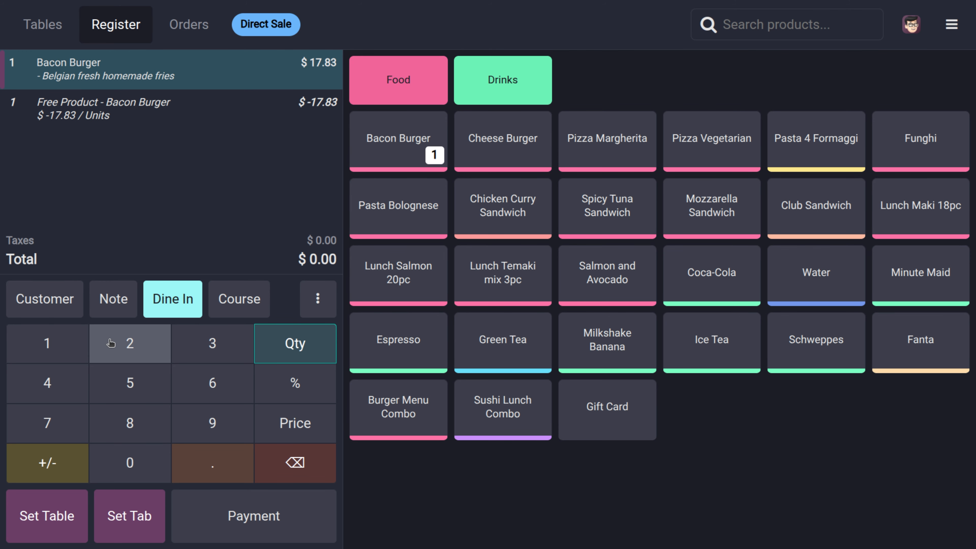
Set the Bacon Burger quantity to 2 and add 5 Cheese Burgers with Sweet potato fries to the order.
click(101, 342)
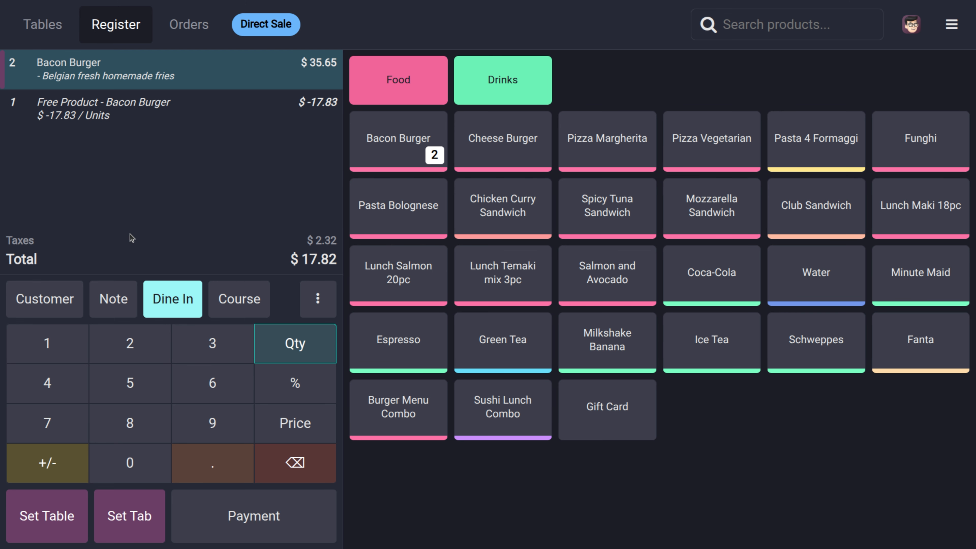
click(526, 147)
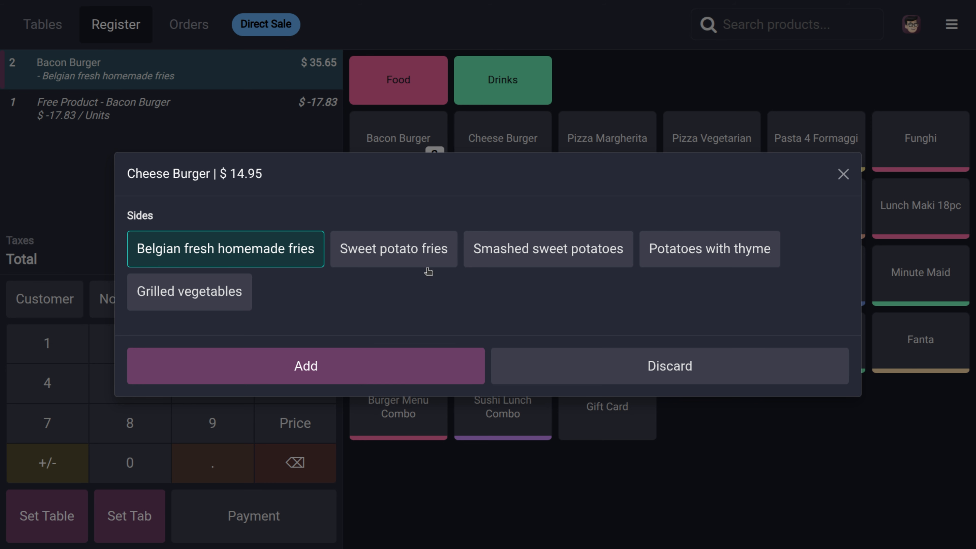
click(425, 259)
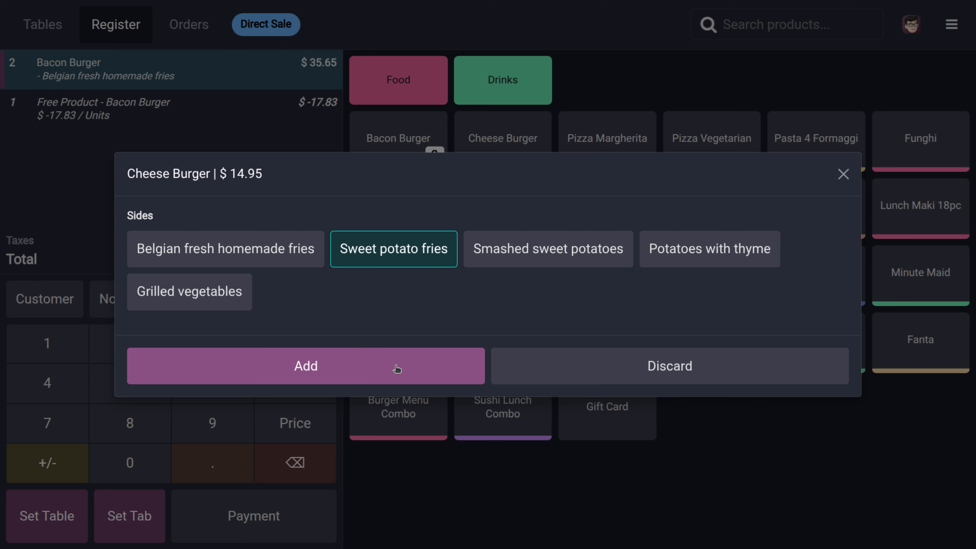
click(397, 368)
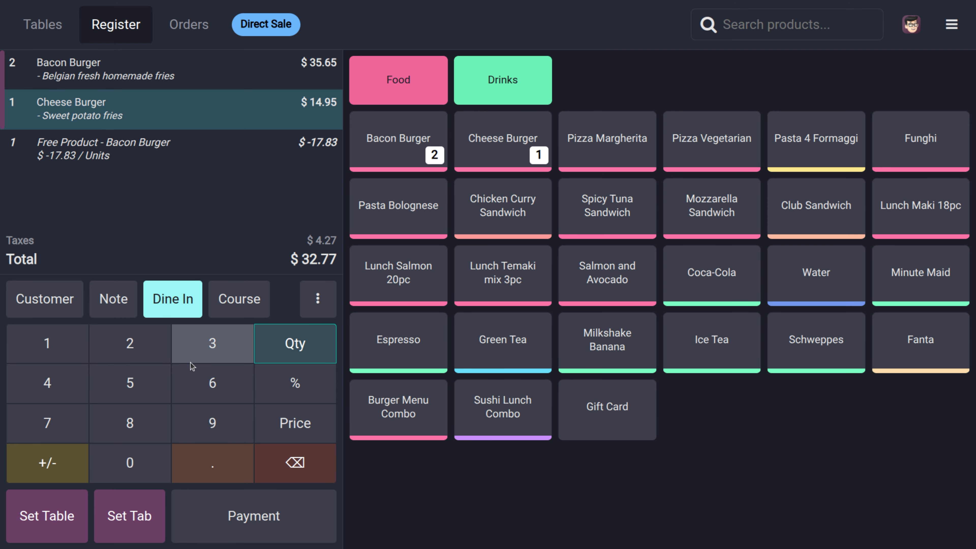
click(125, 395)
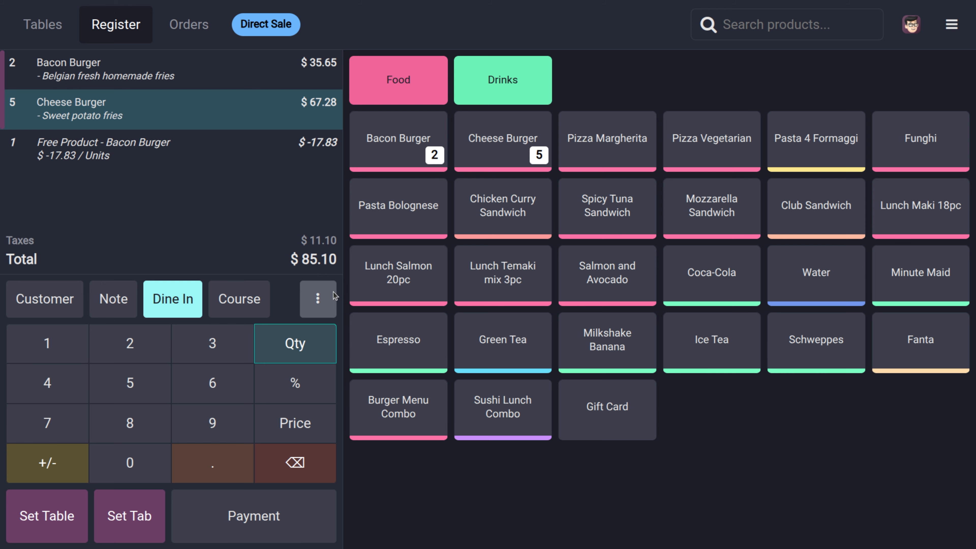
Check which pricelist is applied to the order among the available pricelists, leaving the selection as it is.
click(318, 299)
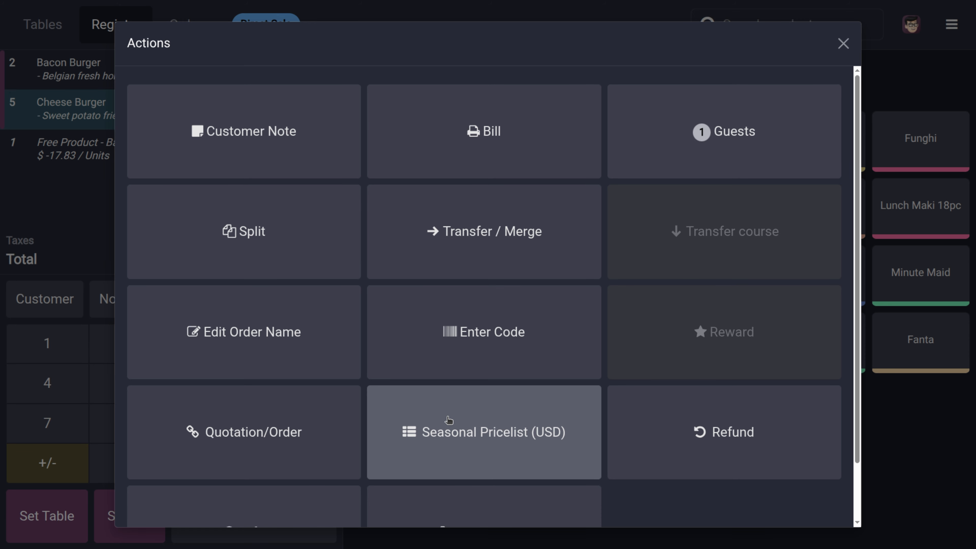
scroll(467, 430, down, 1)
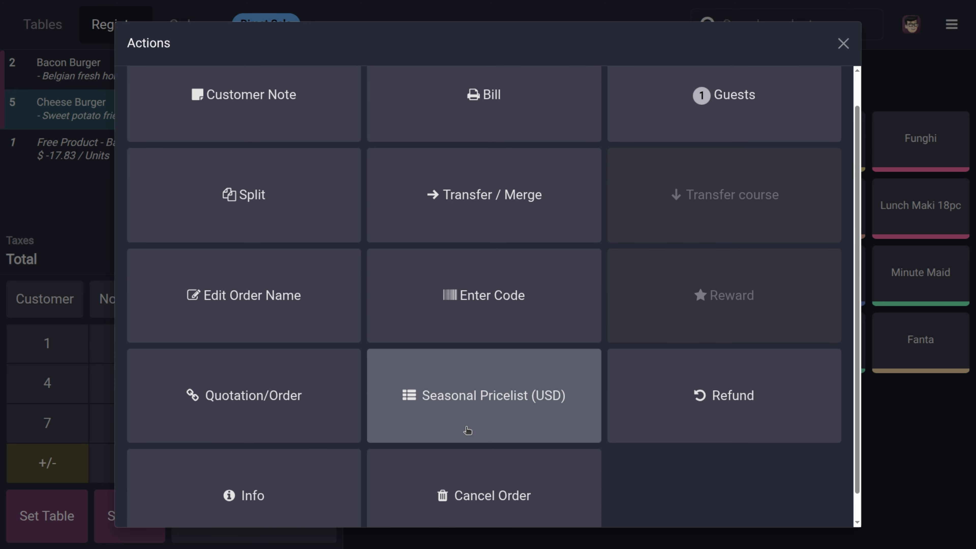
click(497, 425)
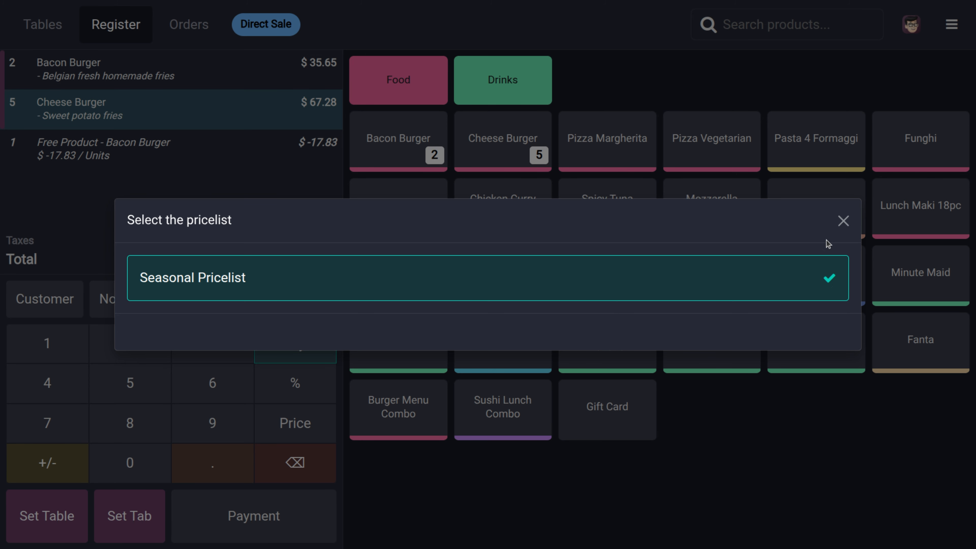
click(843, 222)
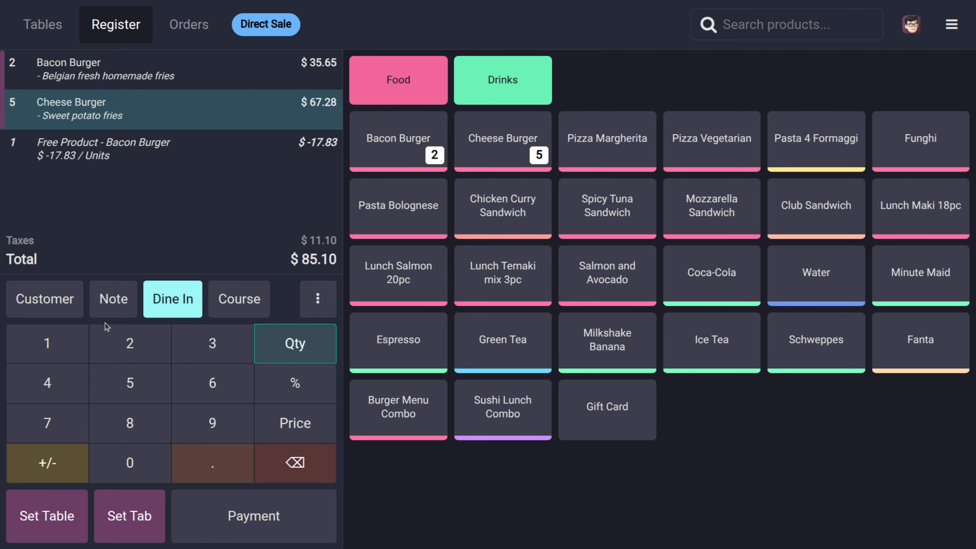
Assign Acme Corporation as the order's customer.
click(33, 310)
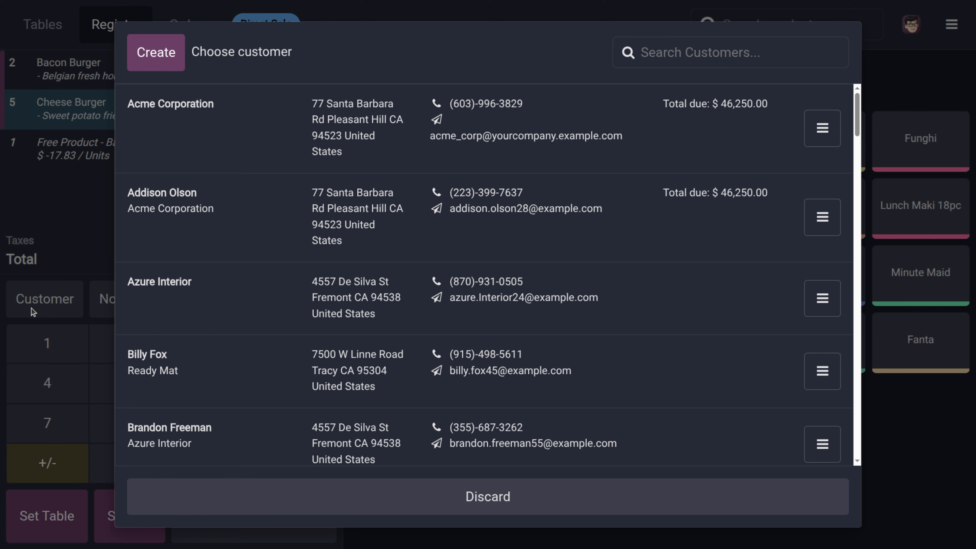
click(228, 166)
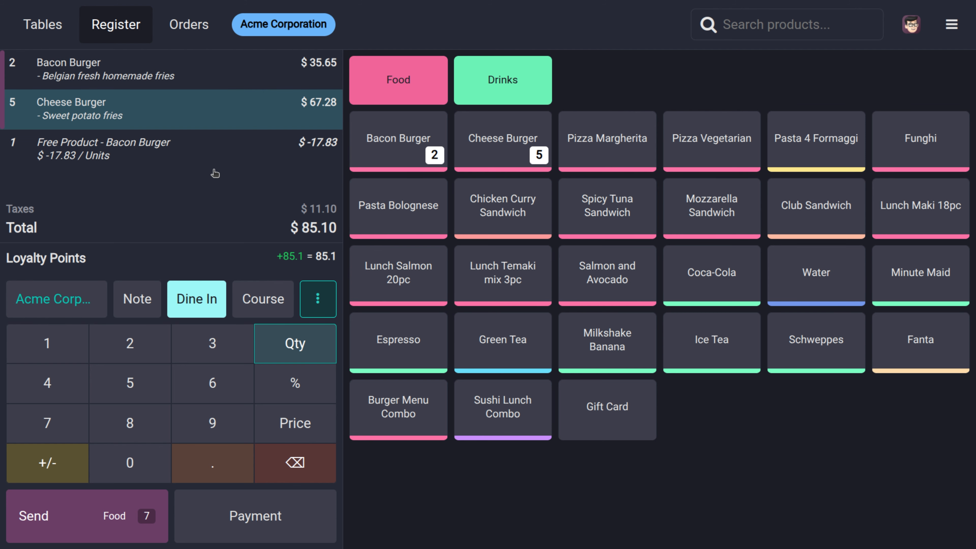
Send the order to preparation and settle it with a validated cash payment for the full amount.
click(244, 519)
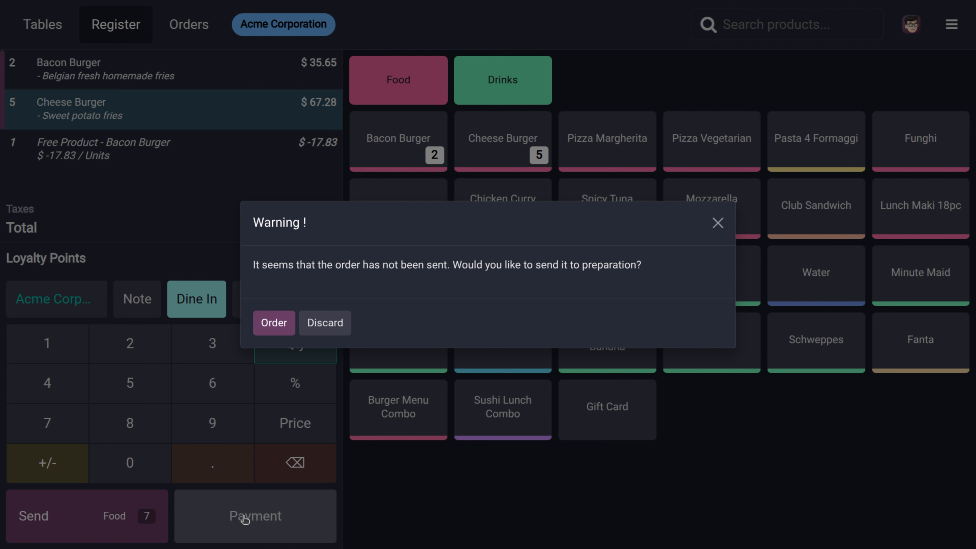
click(275, 324)
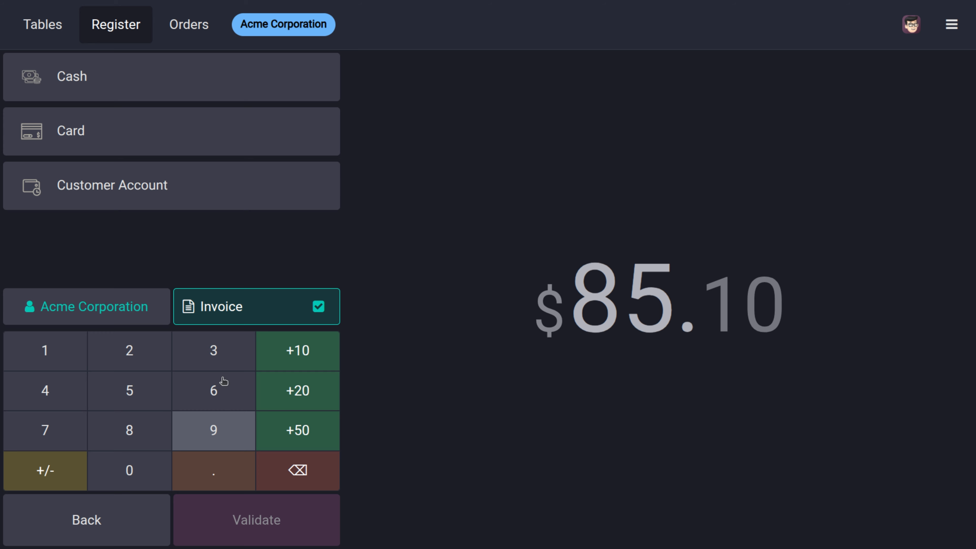
click(192, 99)
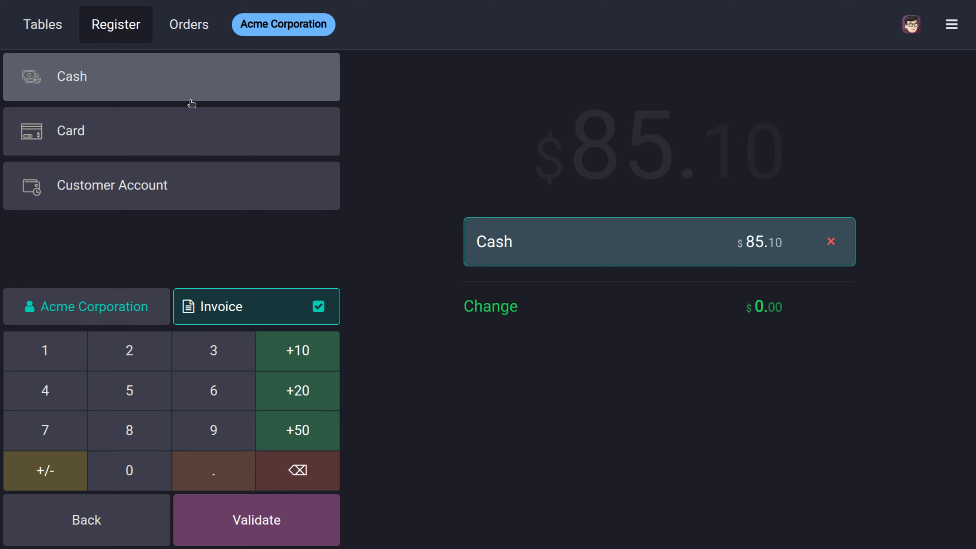
click(229, 523)
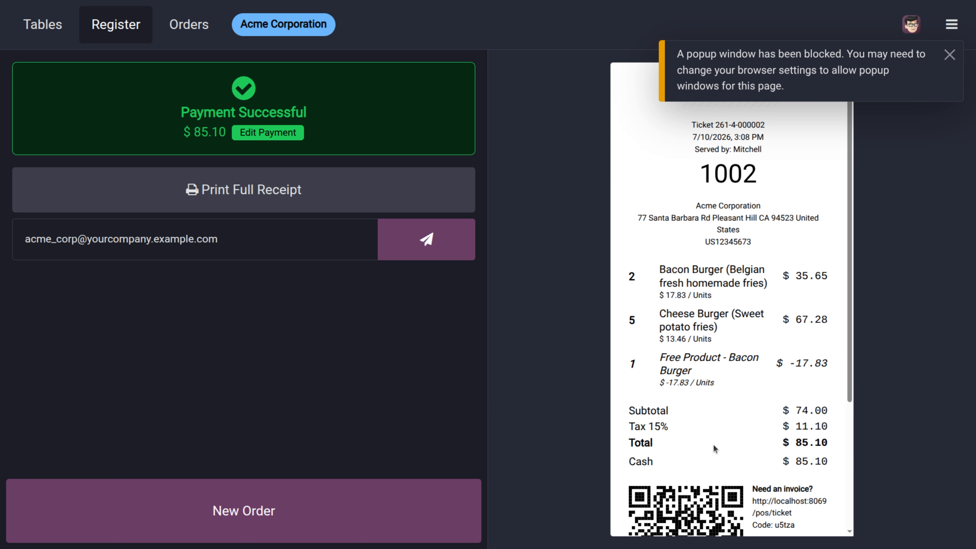
Review the receipt's product lines, free Bacon Burger discount and totals, and dismiss the blocked popup notification.
scroll(712, 444, down, 1)
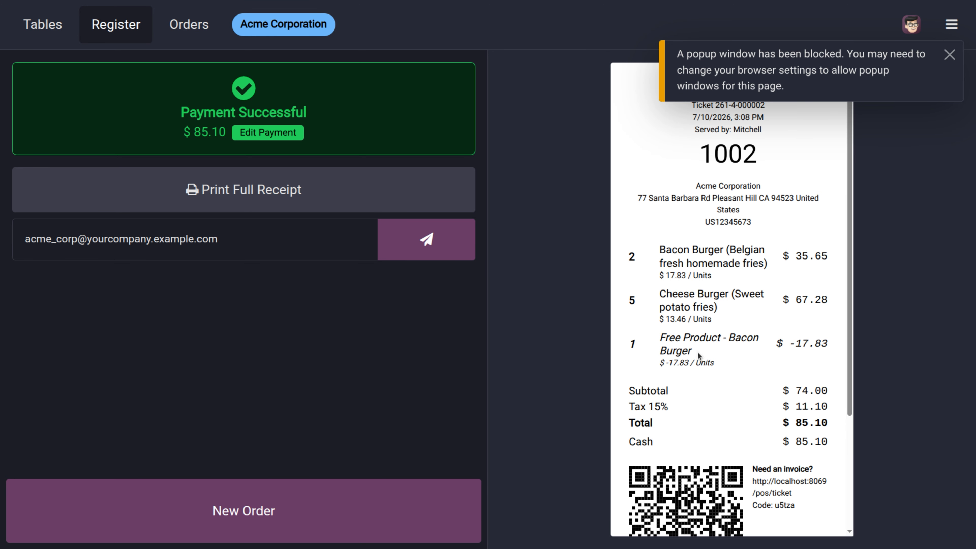
scroll(699, 356, down, 4)
scroll(698, 356, up, 5)
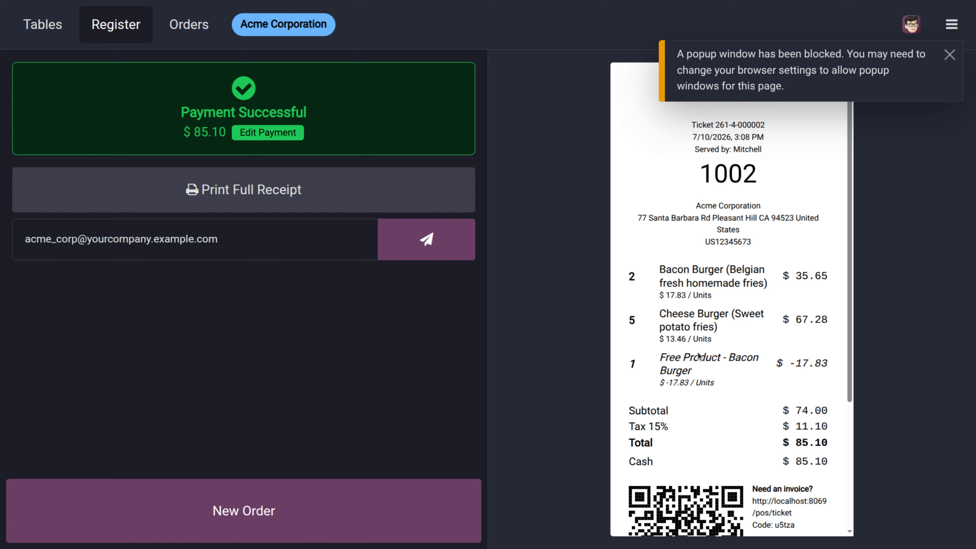
click(948, 57)
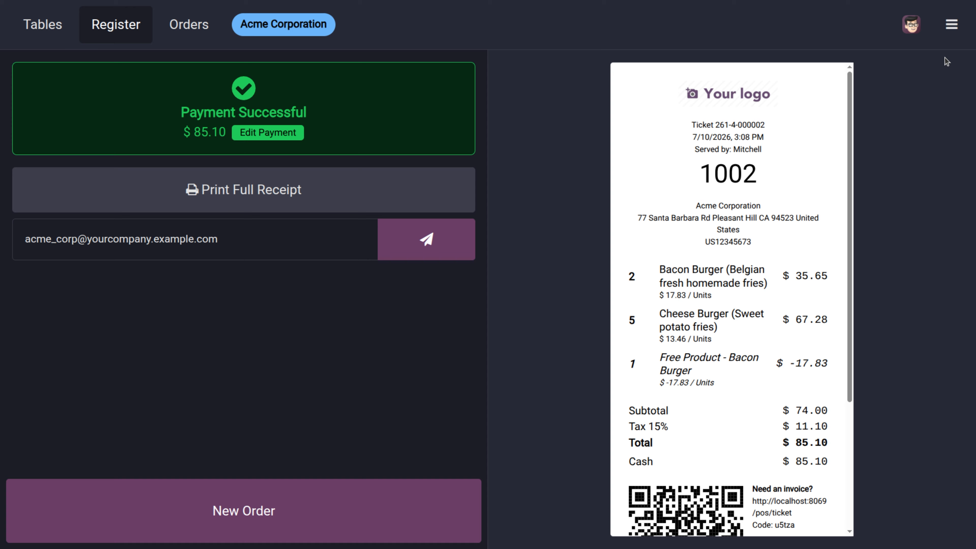